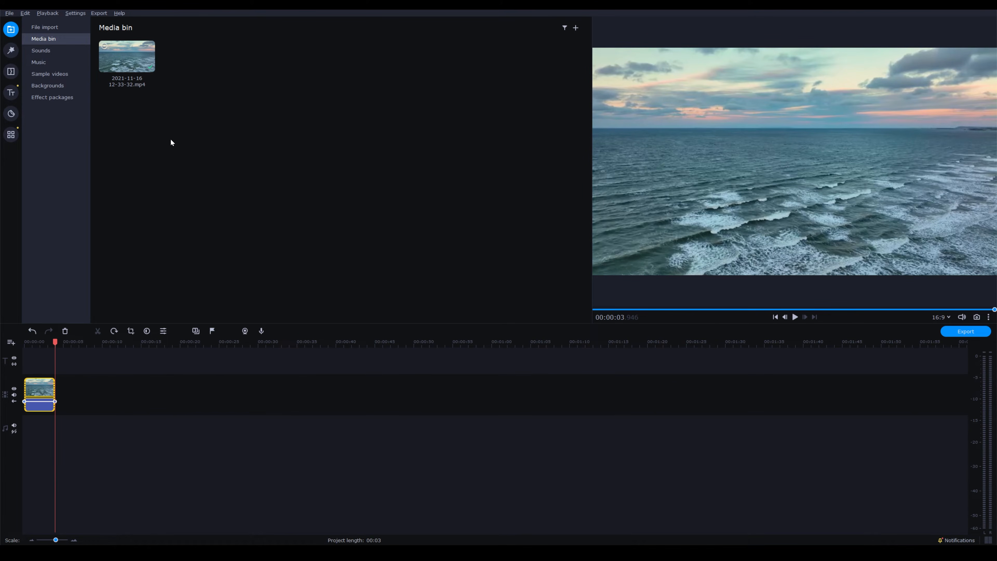
# Step: Look through the available filters, transitions, titles, stickers and additional tools
pyautogui.click(11, 50)
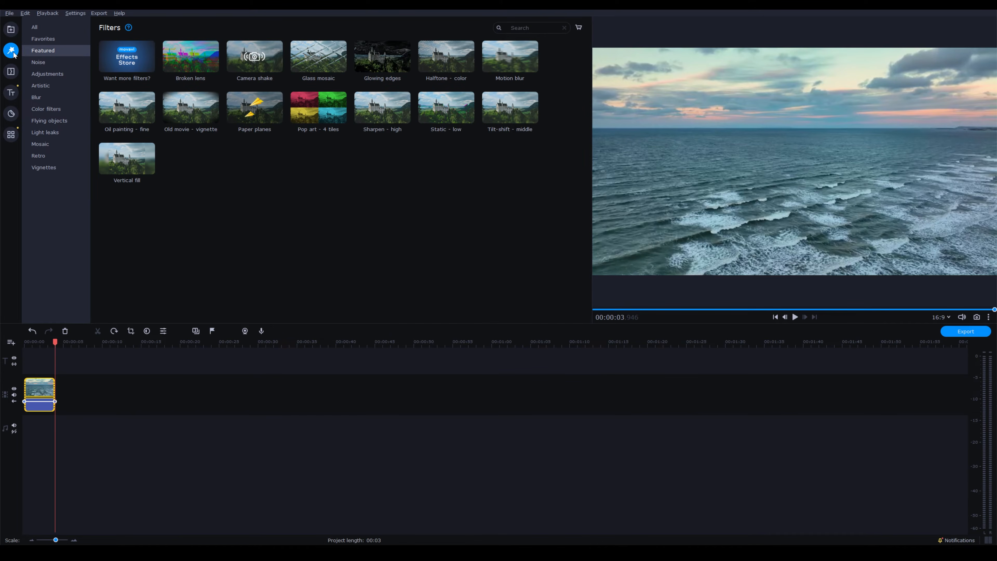
pyautogui.click(11, 72)
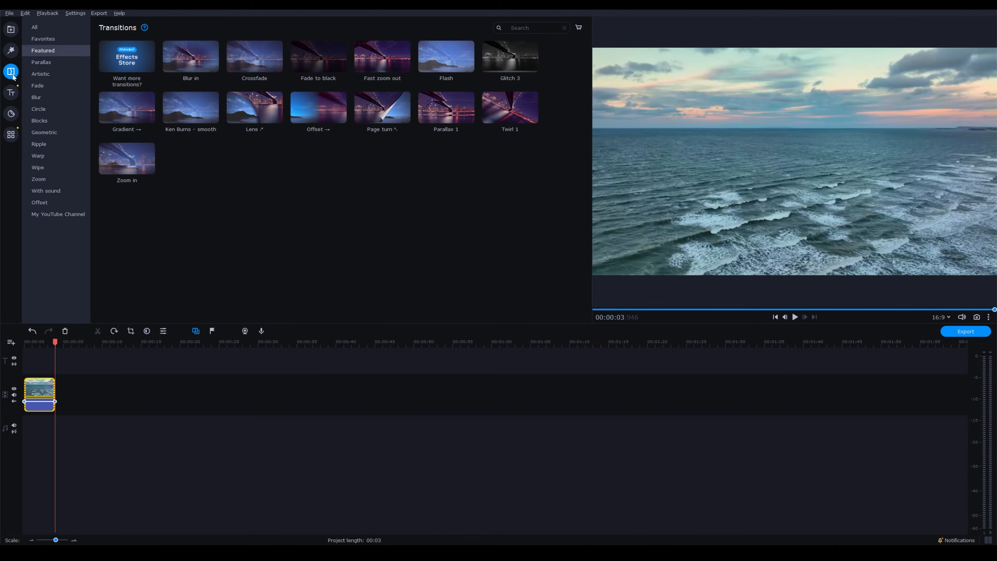
pyautogui.click(12, 94)
pyautogui.click(12, 115)
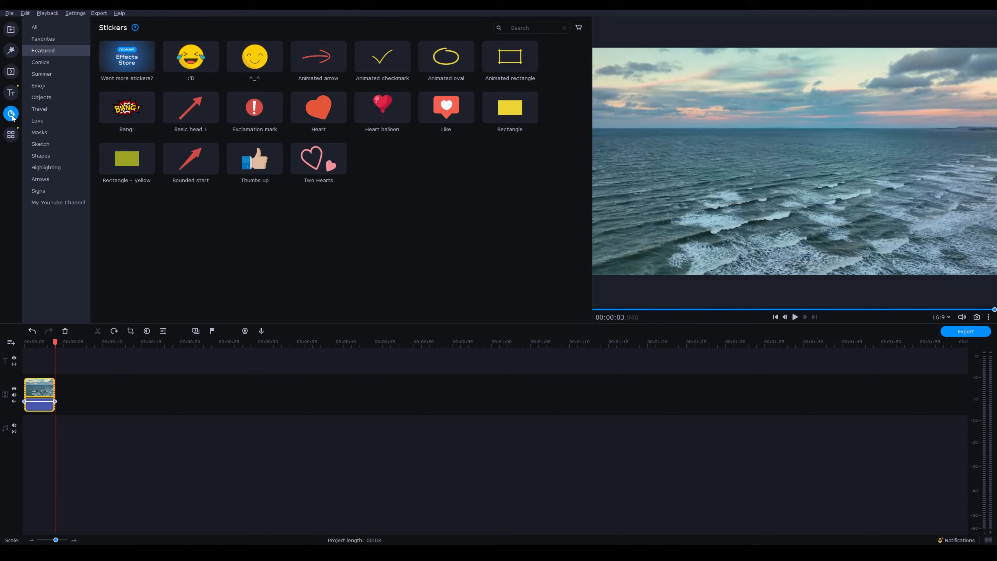
pyautogui.click(11, 136)
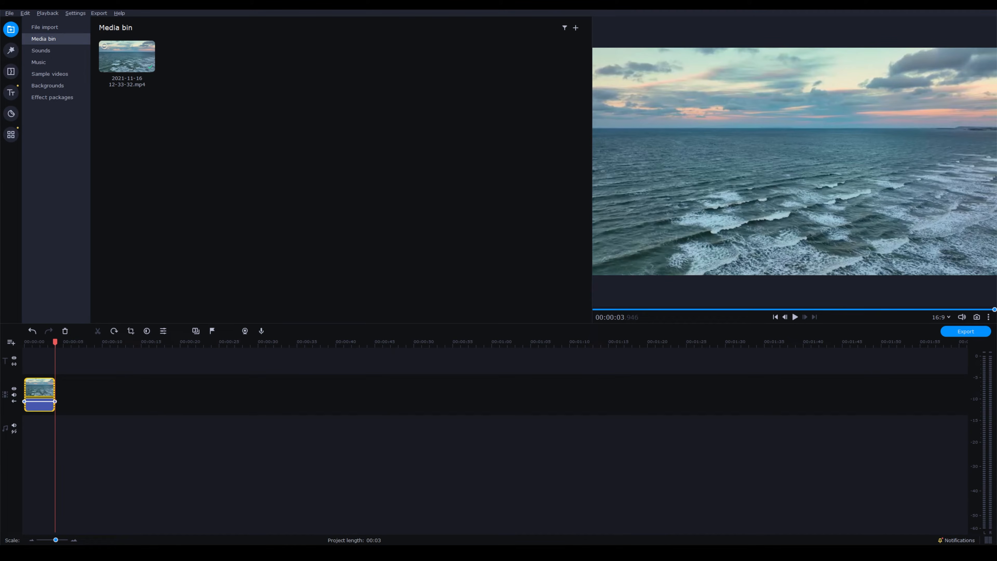
pyautogui.moveTo(171, 247); pyautogui.dragTo(364, 120)
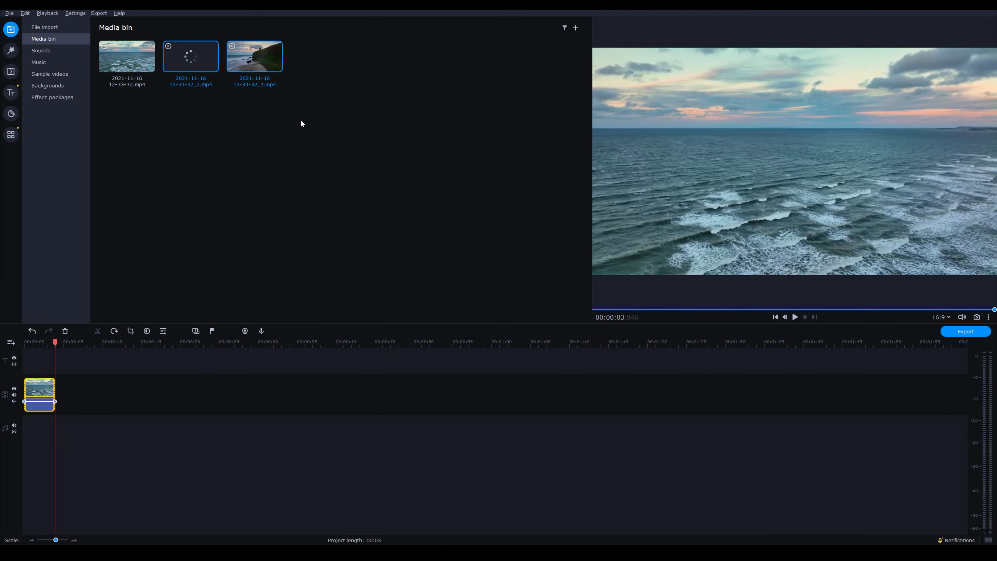
pyautogui.moveTo(191, 75); pyautogui.dragTo(95, 391)
# Step: Split the ocean clip at 00:00:06.500 and delete the part after the cut
pyautogui.click(74, 342)
pyautogui.click(97, 331)
pyautogui.click(85, 388)
pyautogui.press('Delete')
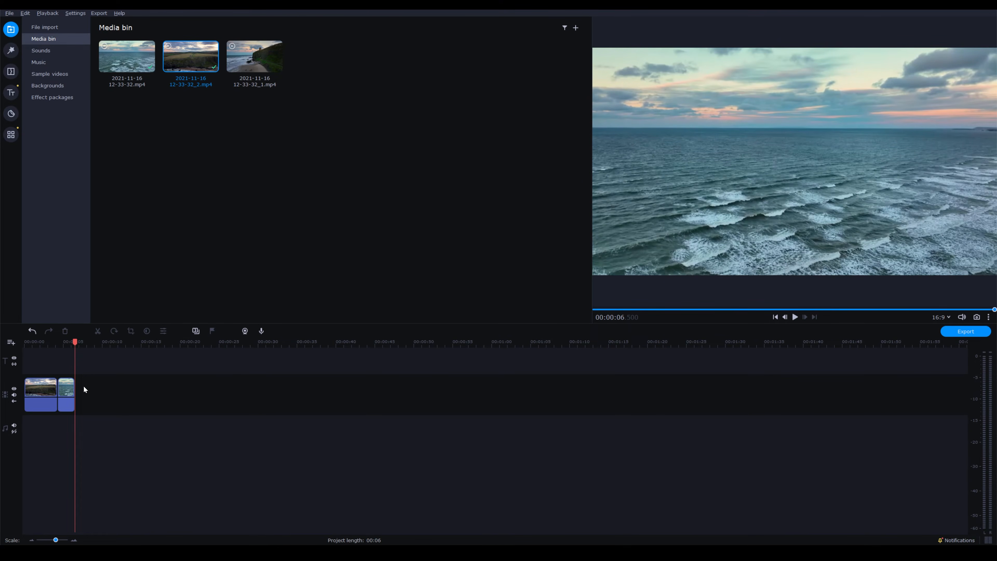
# Step: Select the cliff clip and examine its color adjustment presets, manual settings and LUTs
pyautogui.click(42, 347)
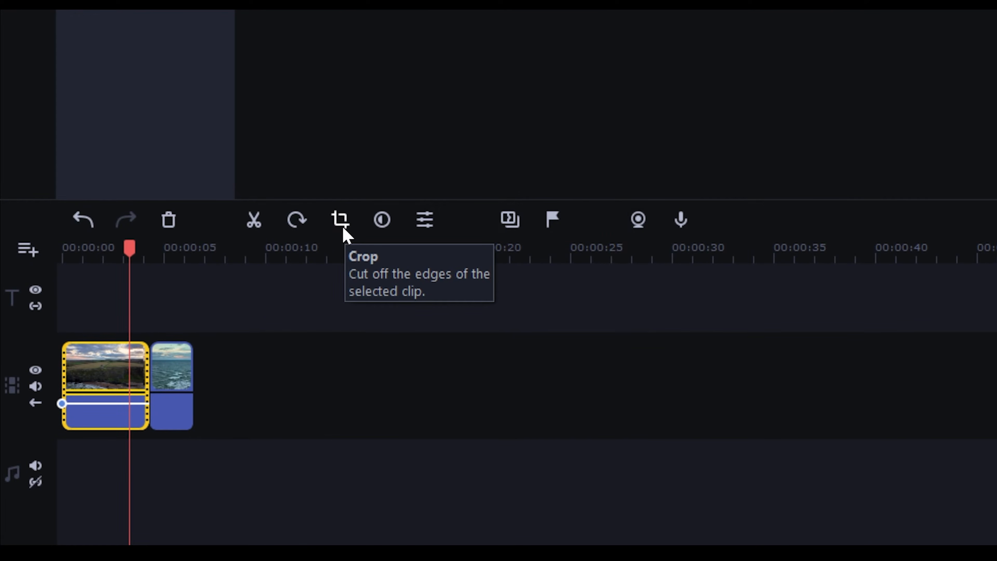
pyautogui.click(379, 227)
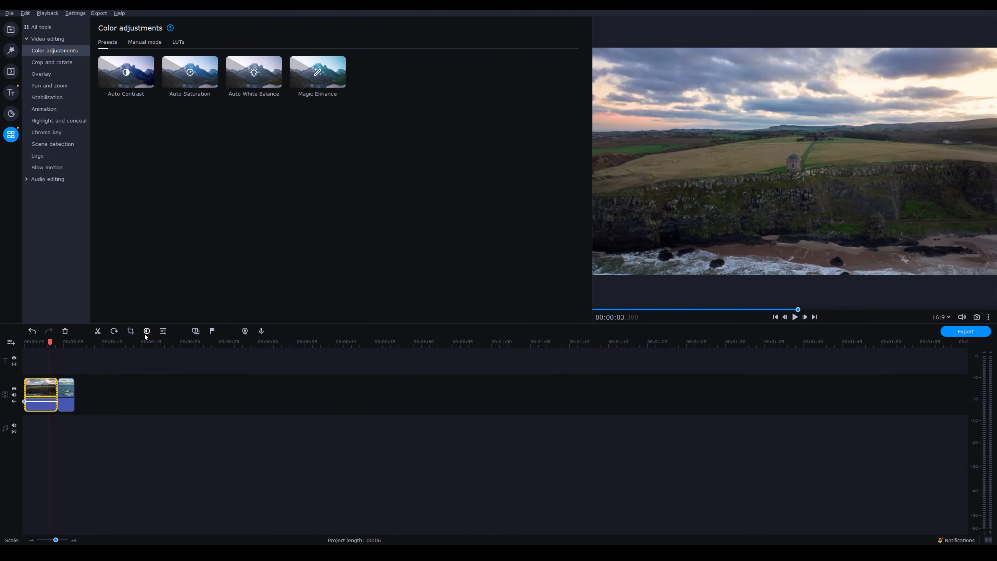
pyautogui.click(158, 42)
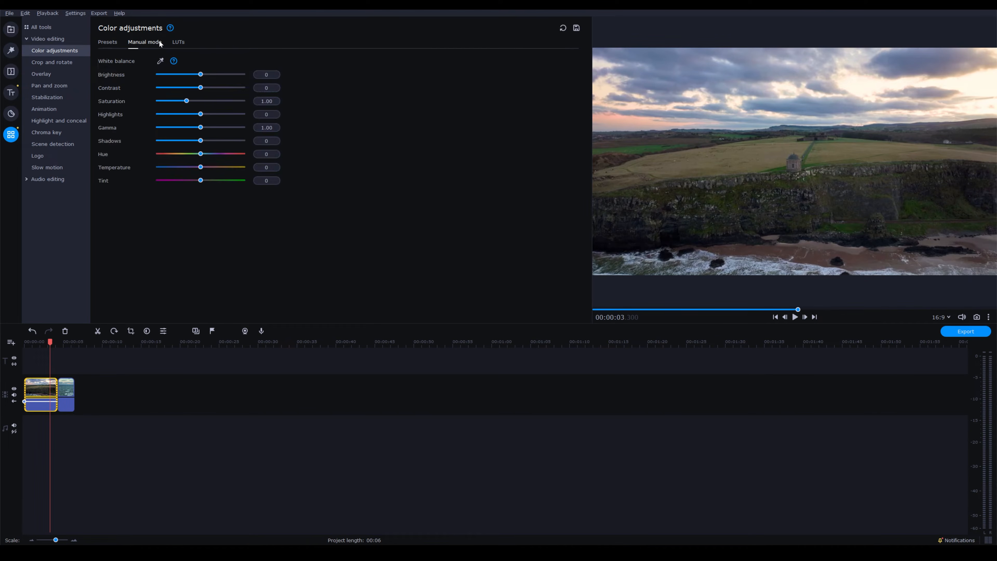
pyautogui.click(178, 42)
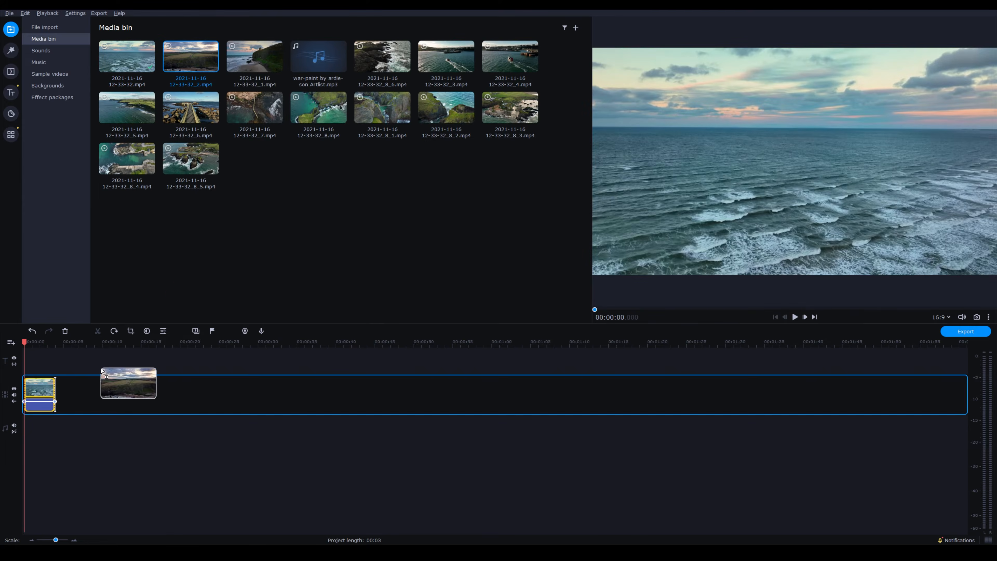
# Step: Assemble the coastal clips on the video track, ending with _6, _5, _8, _8_1, _8_2 and _8_5, and add the war-paint music below them
pyautogui.moveTo(128, 384); pyautogui.dragTo(72, 393)
pyautogui.moveTo(191, 107); pyautogui.dragTo(158, 387)
pyautogui.moveTo(127, 108); pyautogui.dragTo(141, 388)
pyautogui.moveTo(319, 107); pyautogui.dragTo(183, 385)
pyautogui.moveTo(383, 107); pyautogui.dragTo(207, 383)
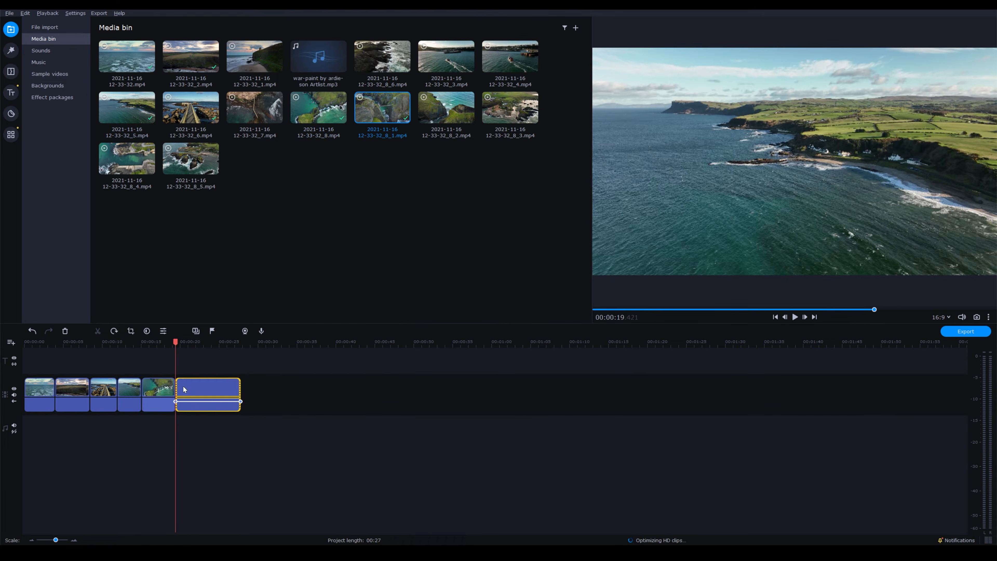
pyautogui.moveTo(446, 107); pyautogui.dragTo(227, 388)
pyautogui.moveTo(190, 158); pyautogui.dragTo(249, 396)
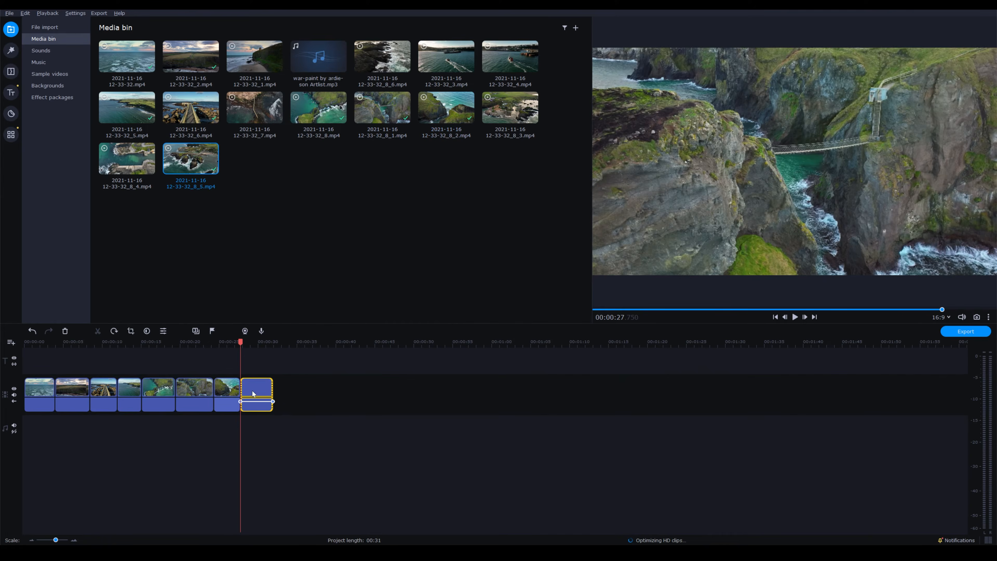
pyautogui.moveTo(319, 57); pyautogui.dragTo(63, 417)
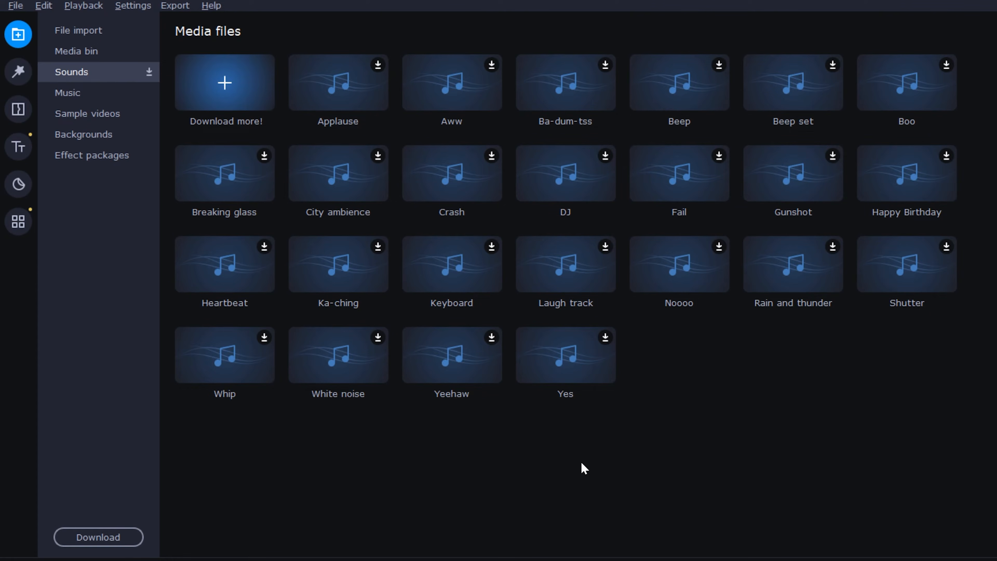
# Step: Download the Rain and thunder sound and the Epic Action Movie music, placing each at the start of the audio track
pyautogui.click(779, 267)
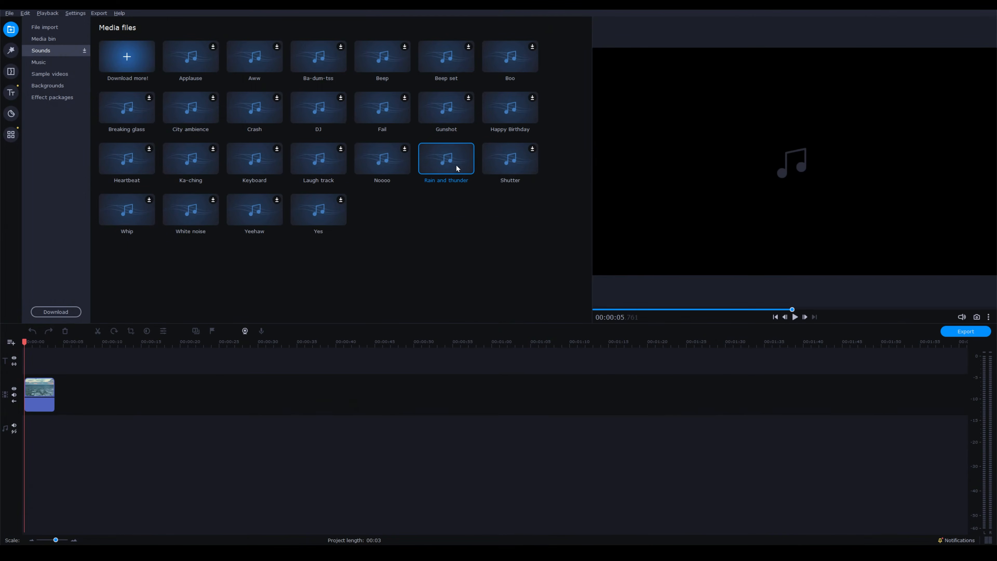
pyautogui.moveTo(456, 165); pyautogui.dragTo(26, 419)
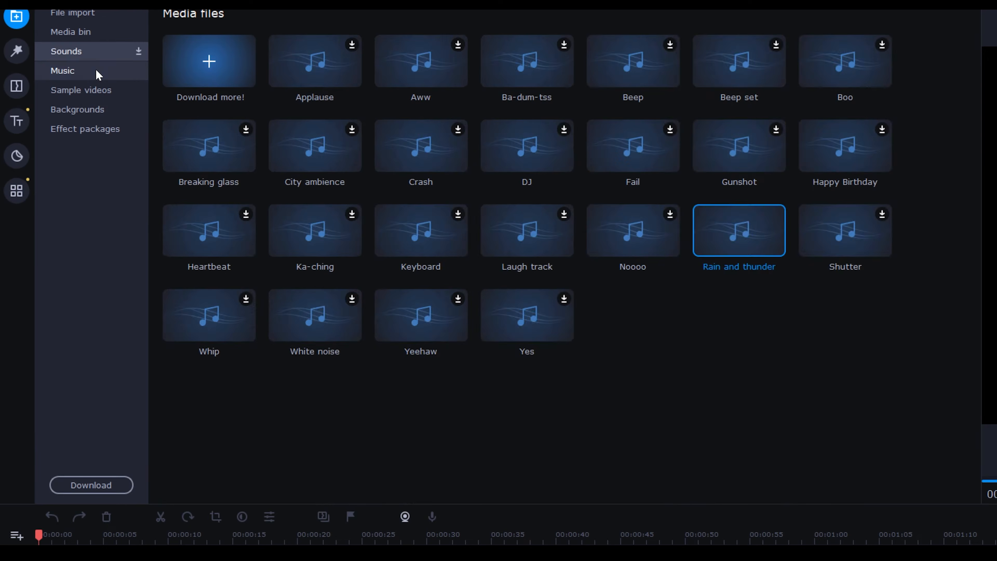
pyautogui.click(60, 63)
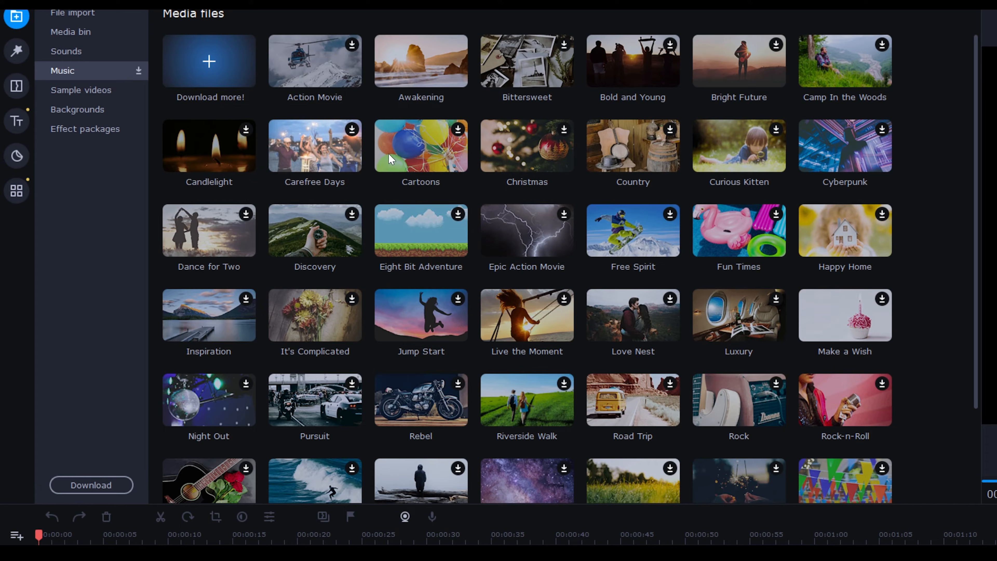
pyautogui.moveTo(547, 224); pyautogui.dragTo(139, 560)
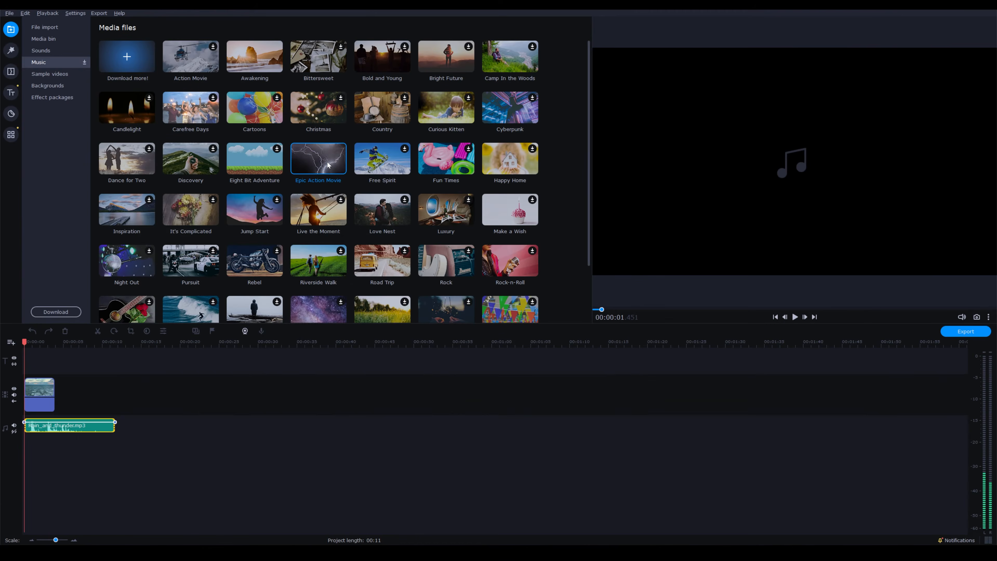
pyautogui.moveTo(85, 428); pyautogui.dragTo(29, 427)
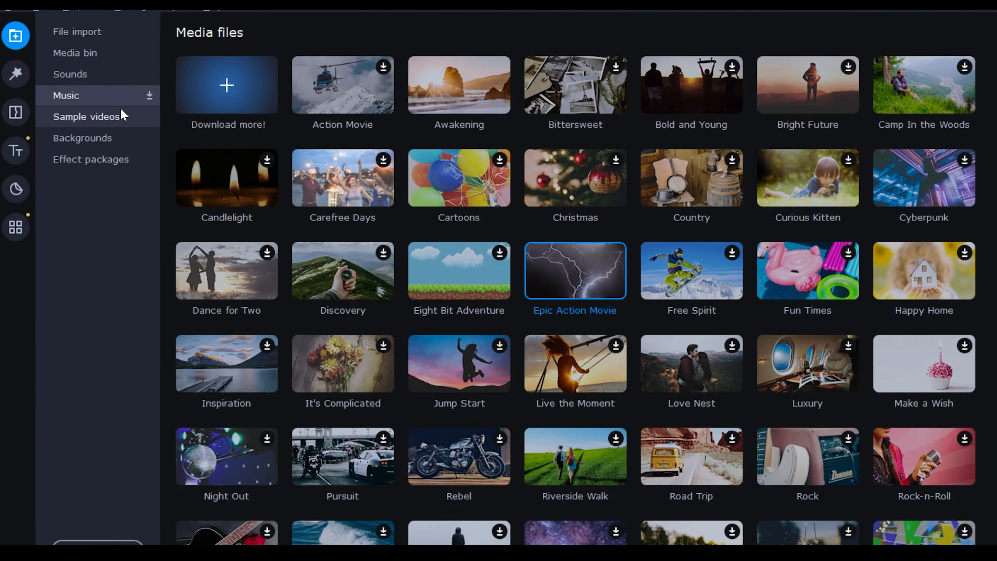
# Step: Look through the built-in sample videos, backgrounds and effect packages
pyautogui.click(67, 73)
pyautogui.click(125, 139)
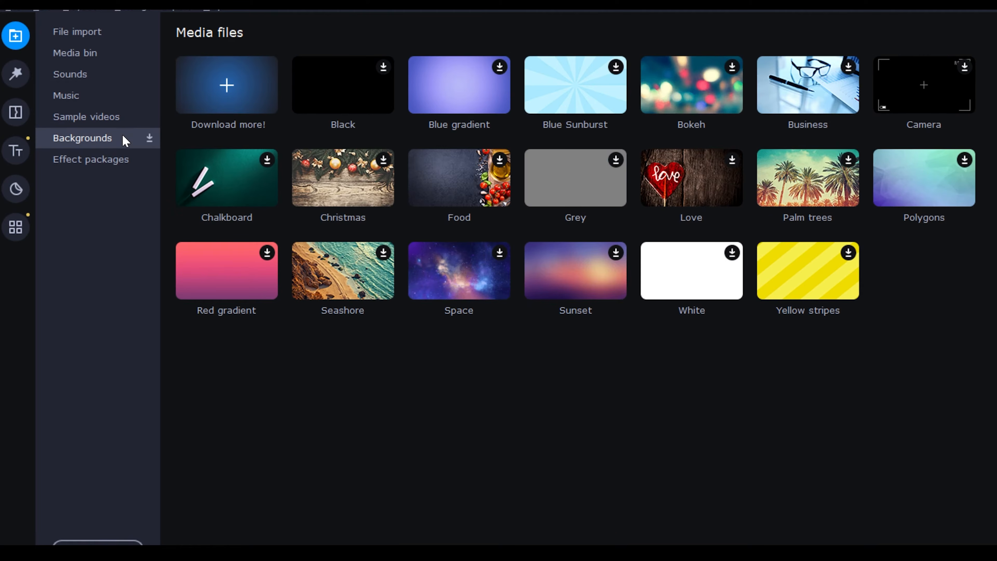
pyautogui.click(126, 164)
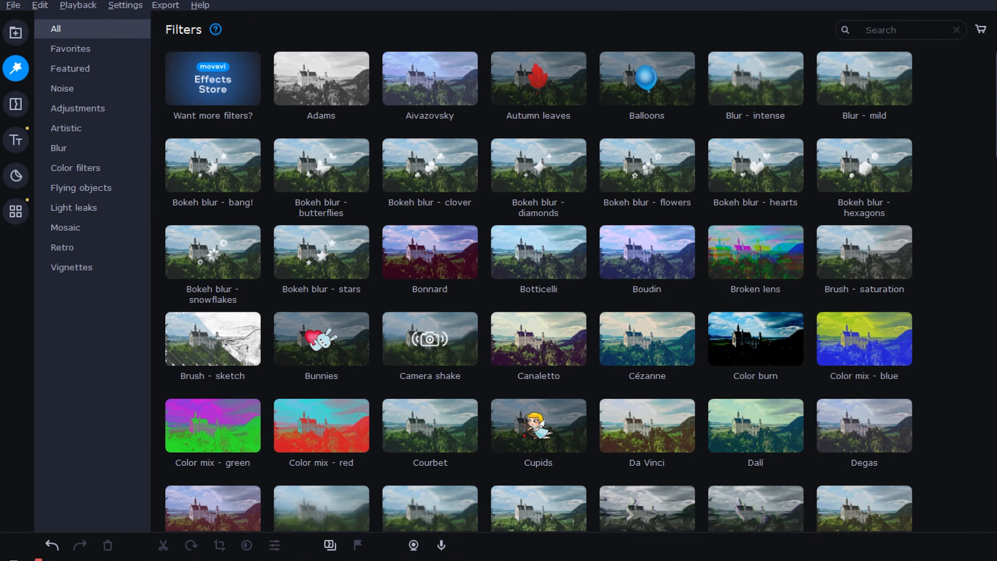
# Step: Find the Light leaks 1 filter, preview it and apply it to the ocean clip
pyautogui.scroll(-5, 538, 292)
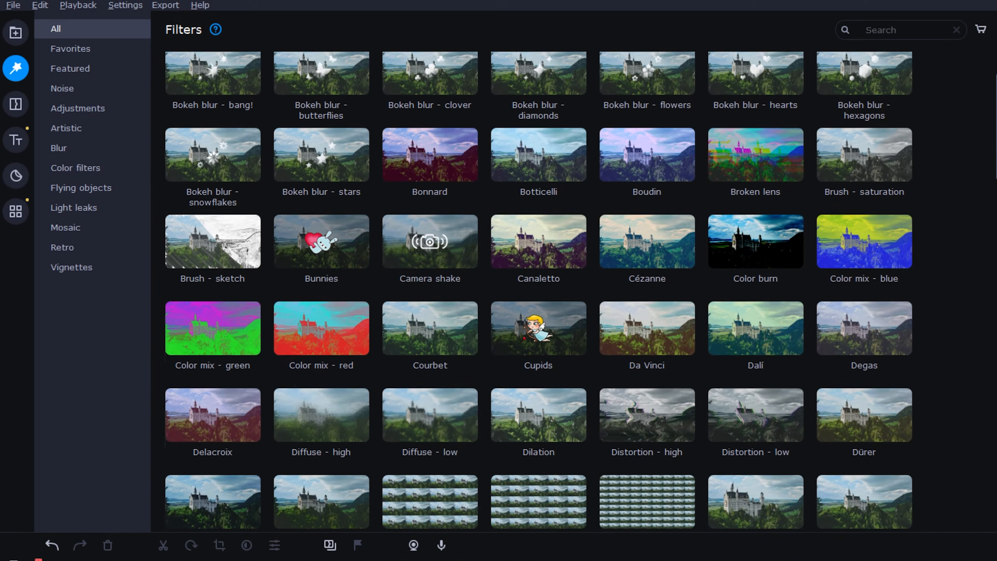
pyautogui.scroll(-10, 538, 291)
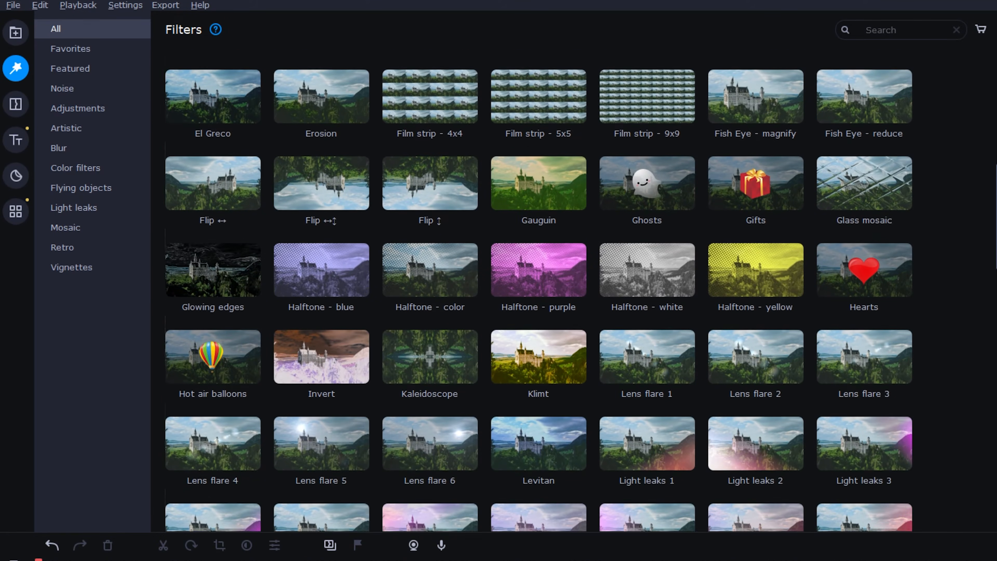
pyautogui.scroll(-5, 539, 291)
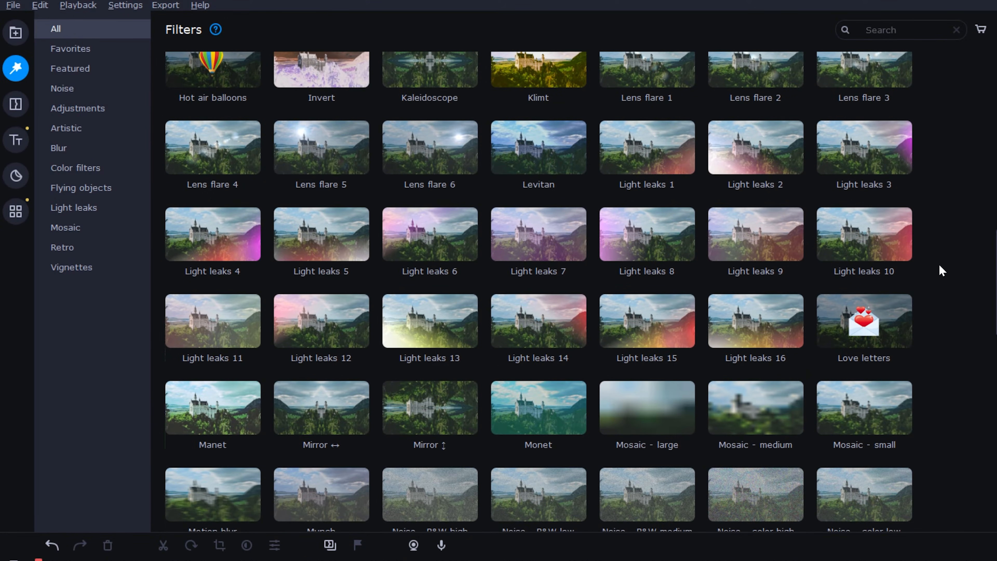
pyautogui.click(666, 159)
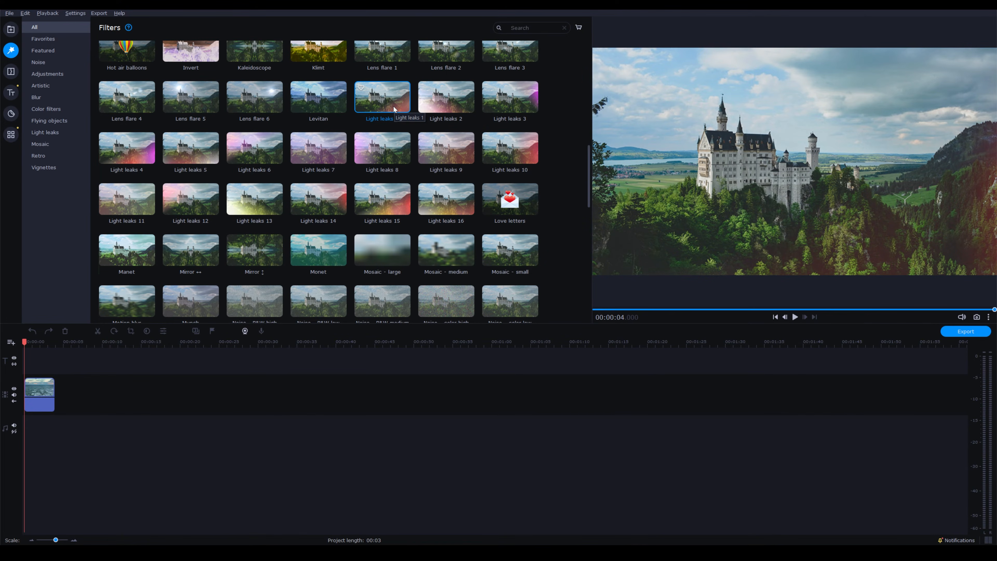
pyautogui.moveTo(392, 106); pyautogui.dragTo(32, 393)
# Step: Open the clip's applied effects and adjust the intensity of its light leak filter
pyautogui.click(30, 382)
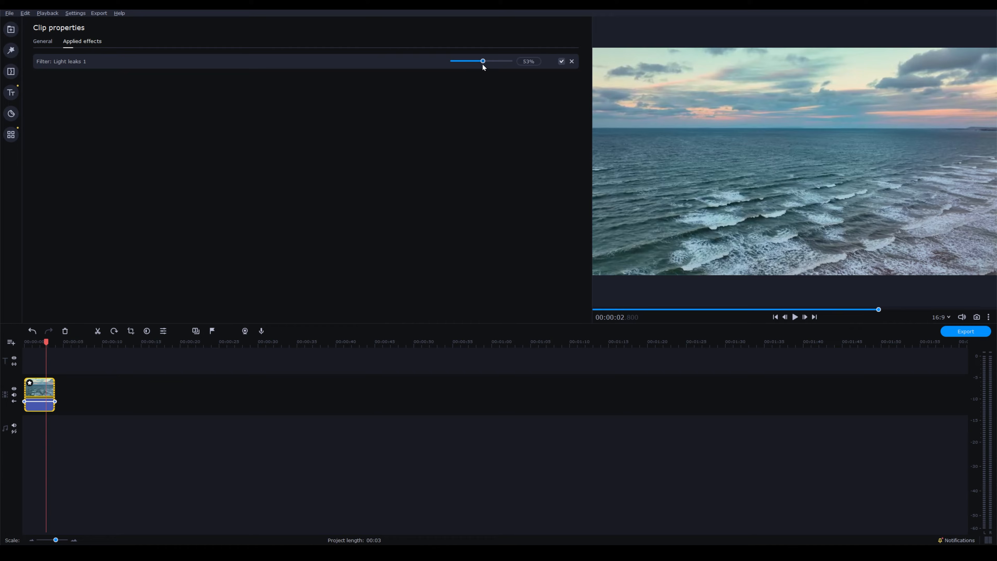
pyautogui.moveTo(492, 63); pyautogui.dragTo(503, 62)
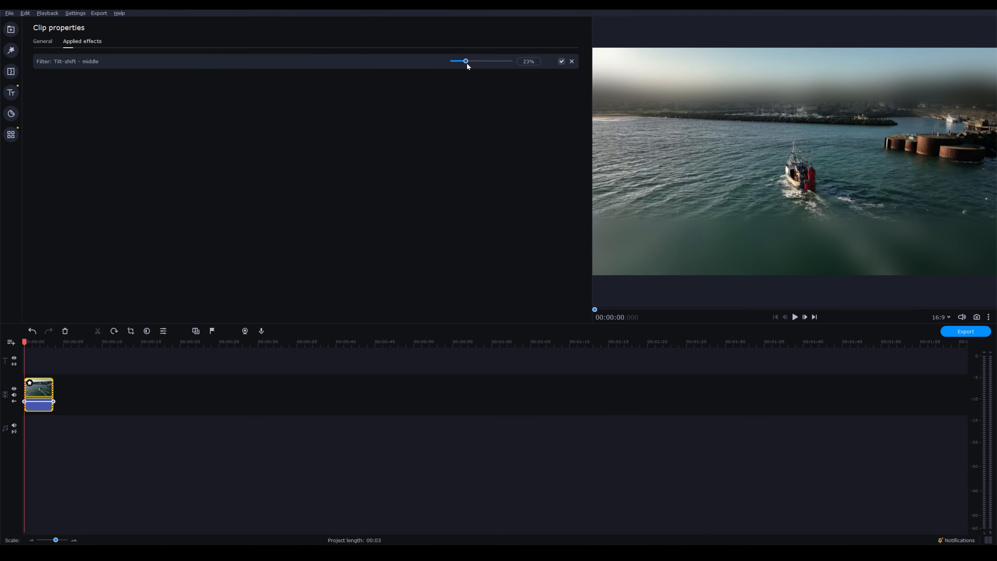
pyautogui.moveTo(468, 66); pyautogui.dragTo(459, 65)
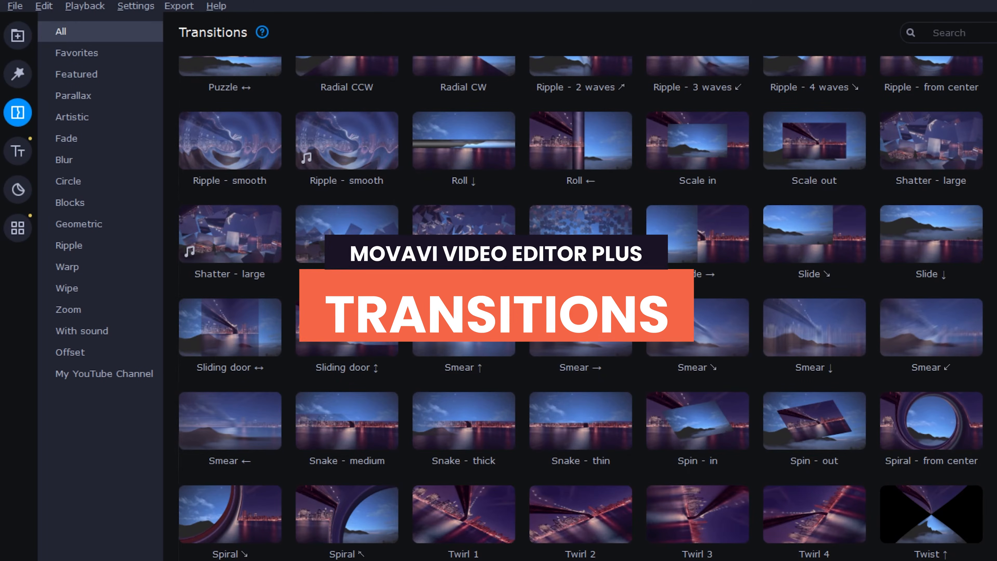
# Step: Find the Gradient ↑ transition, preview it and place it between the ocean clip and the beach clip
pyautogui.scroll(5, 581, 290)
pyautogui.scroll(15, 581, 308)
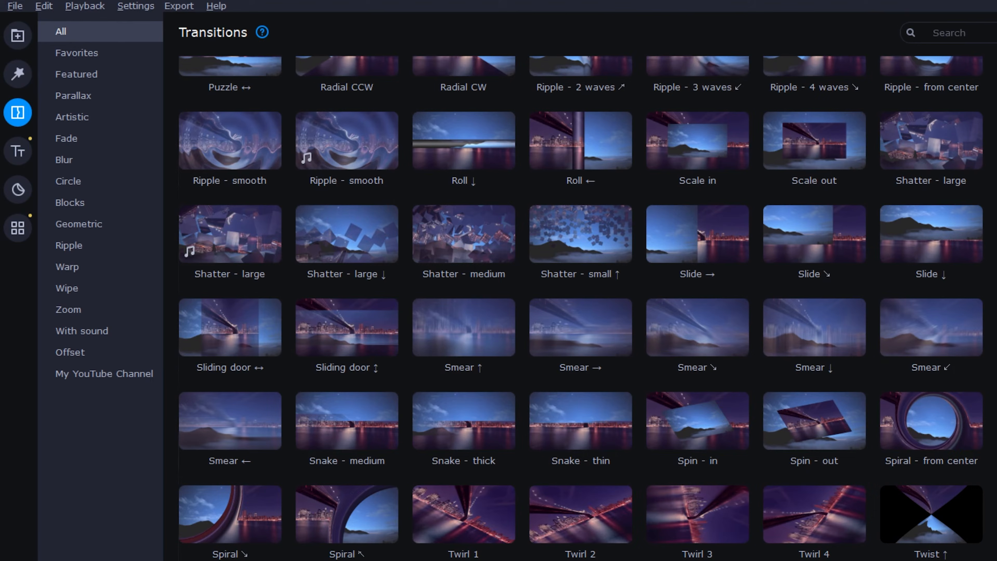
pyautogui.scroll(8, 580, 309)
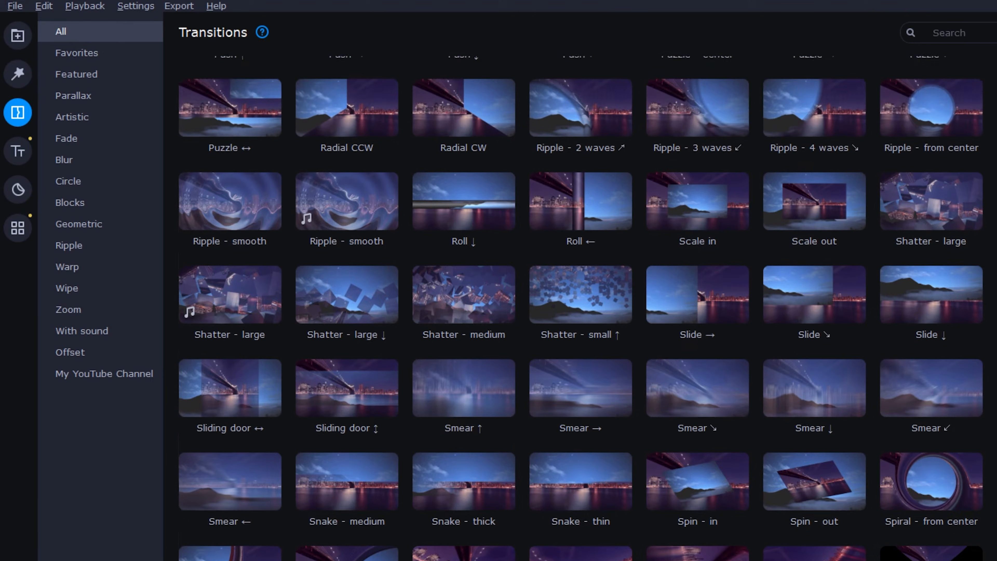
pyautogui.scroll(15, 580, 309)
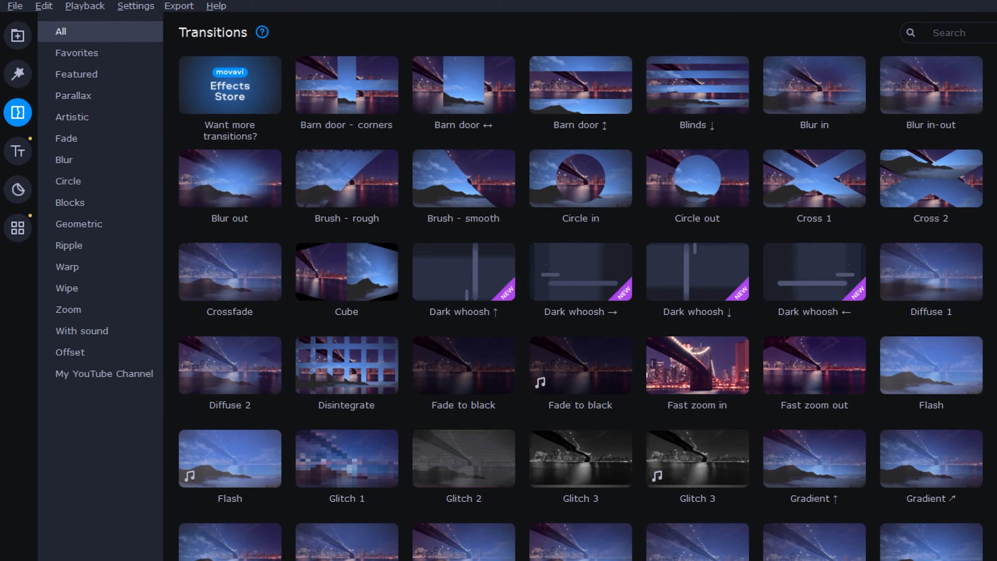
pyautogui.click(939, 285)
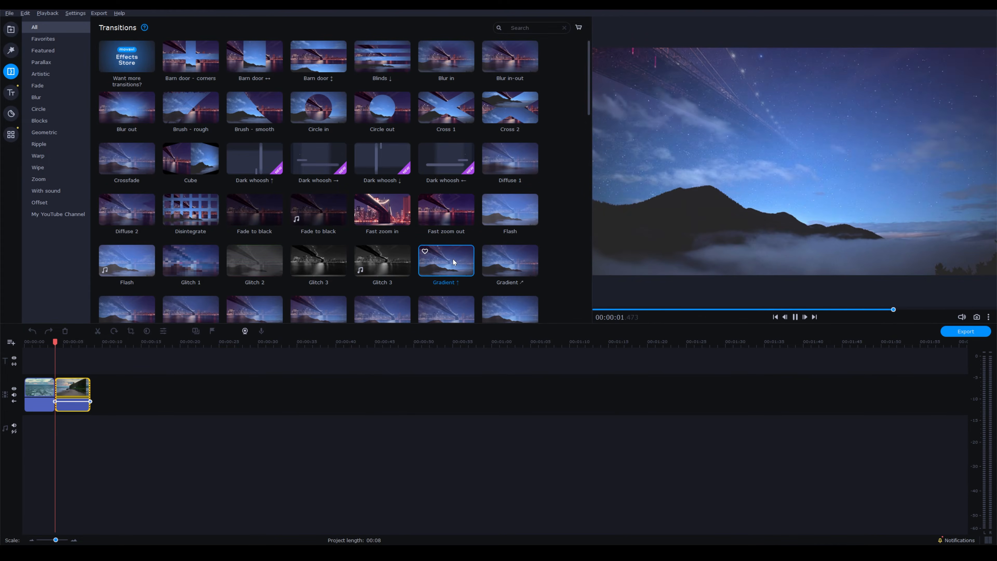
pyautogui.moveTo(455, 269); pyautogui.dragTo(52, 394)
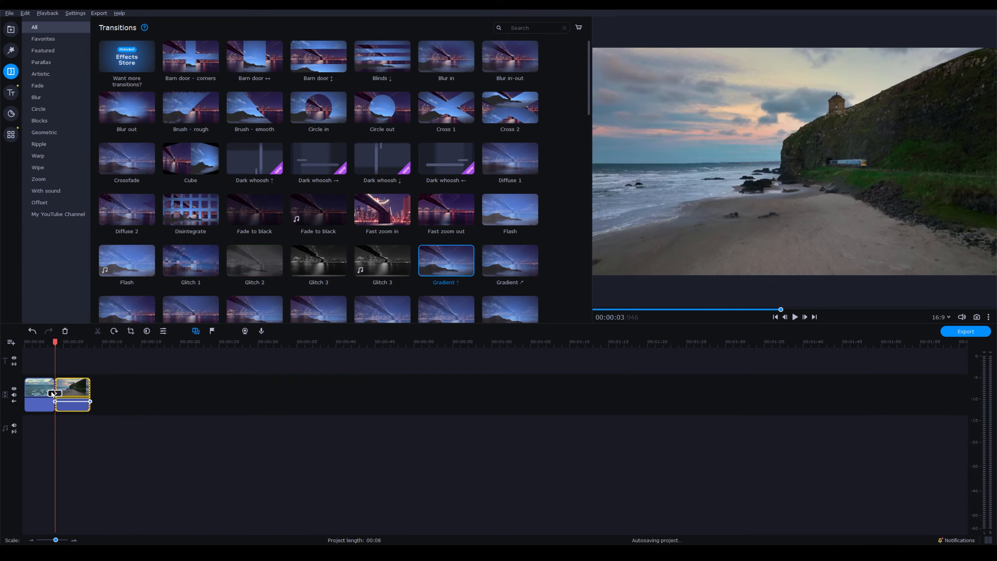
# Step: Play the transition from just before the cut and adjust its duration on the timeline
pyautogui.click(46, 343)
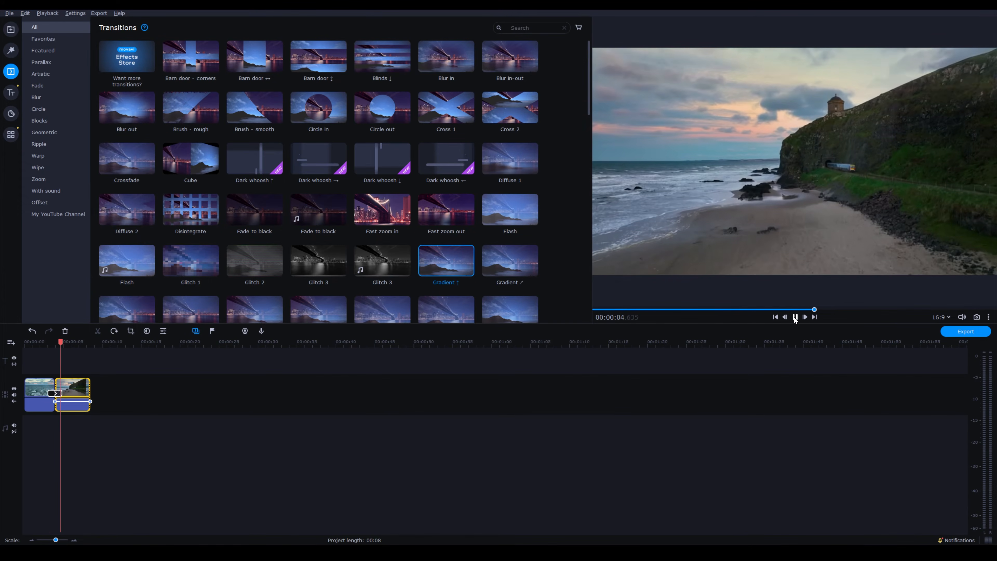
pyautogui.moveTo(62, 393); pyautogui.dragTo(69, 395)
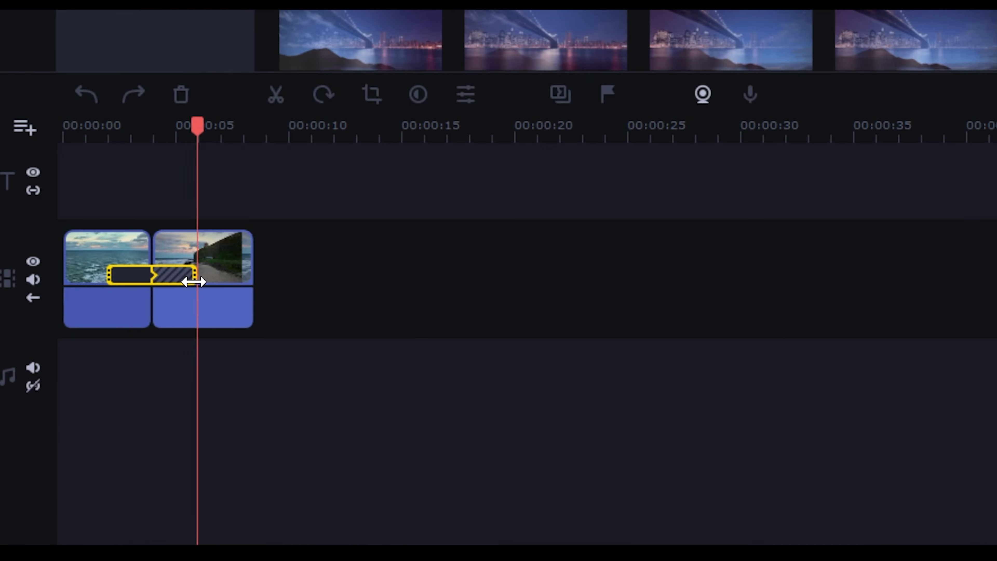
pyautogui.moveTo(193, 282)
pyautogui.mouseDown()
pyautogui.moveTo(214, 282)
pyautogui.moveTo(184, 282)
pyautogui.mouseUp()
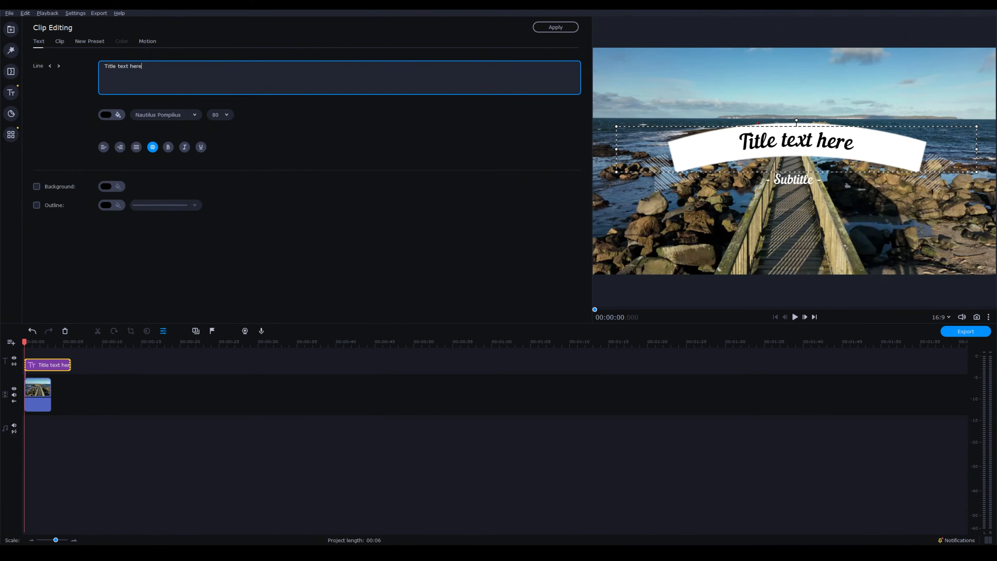
# Step: Replace the title's placeholder text with MOVAVI
pyautogui.moveTo(142, 66); pyautogui.dragTo(98, 66)
pyautogui.write('MOVAVI')
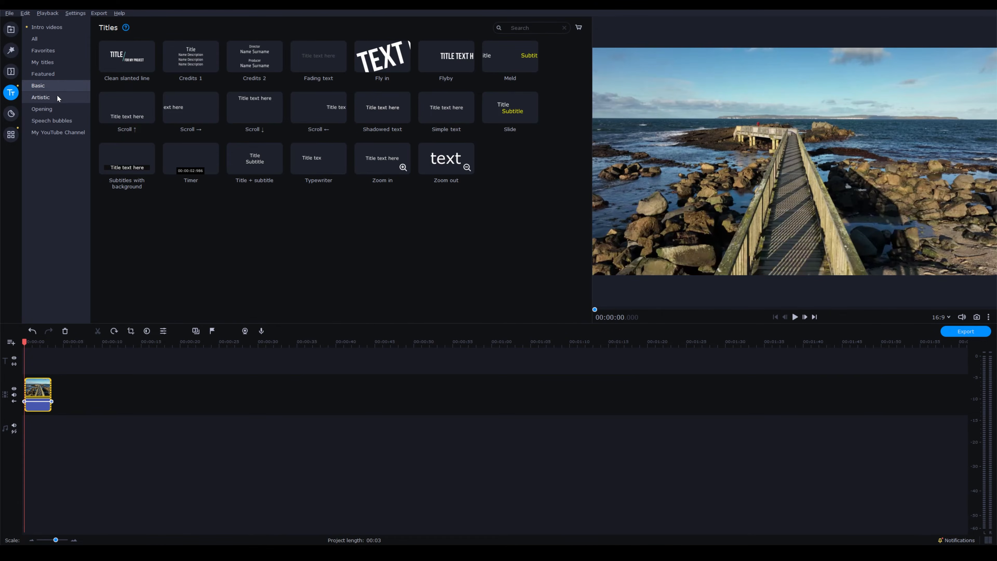
# Step: Place the artistic Ribbon 2 title on the title track above the pier clip and replace its main text with MOVAVI
pyautogui.click(57, 96)
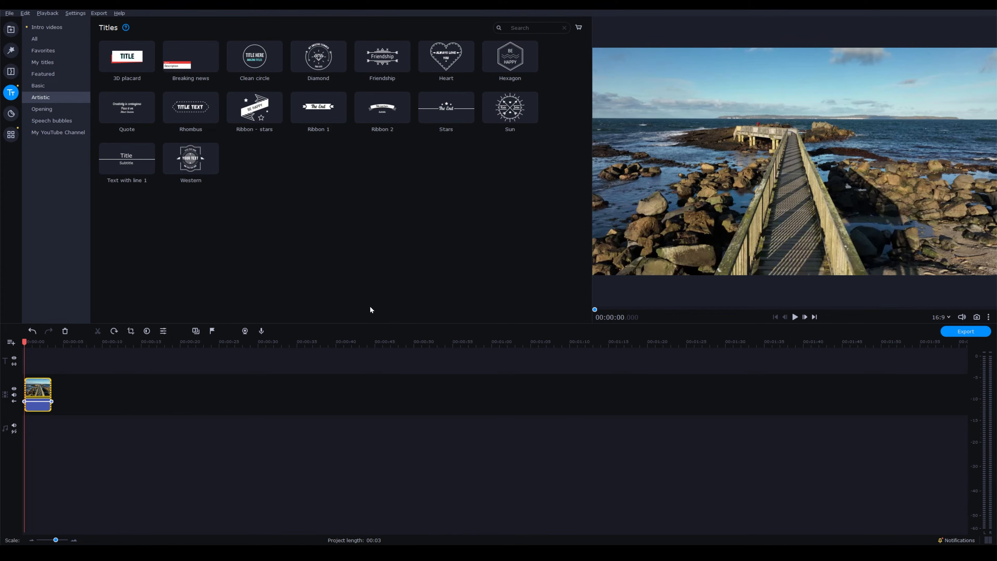
pyautogui.moveTo(393, 114); pyautogui.dragTo(53, 361)
pyautogui.doubleClick(34, 367)
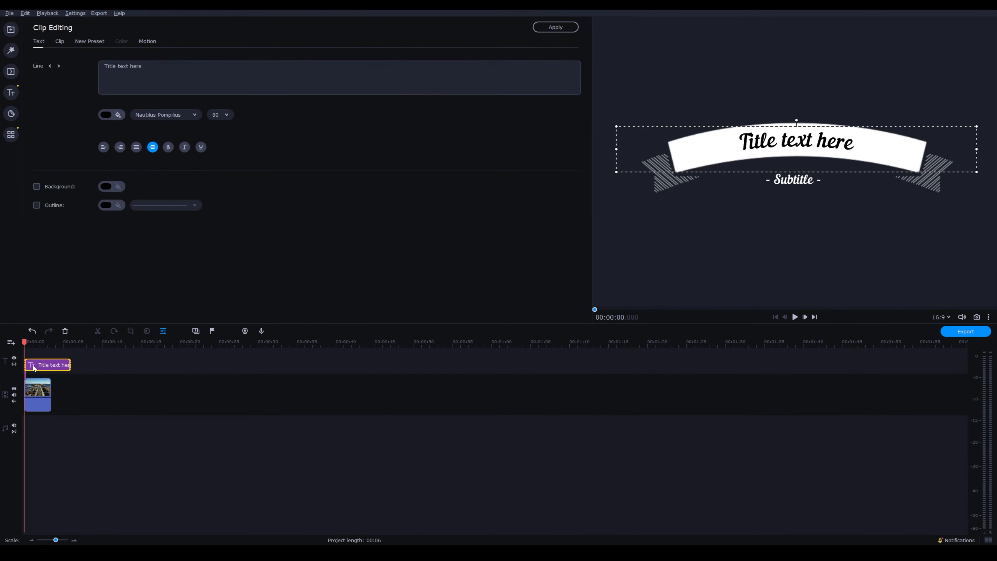
pyautogui.click(142, 67)
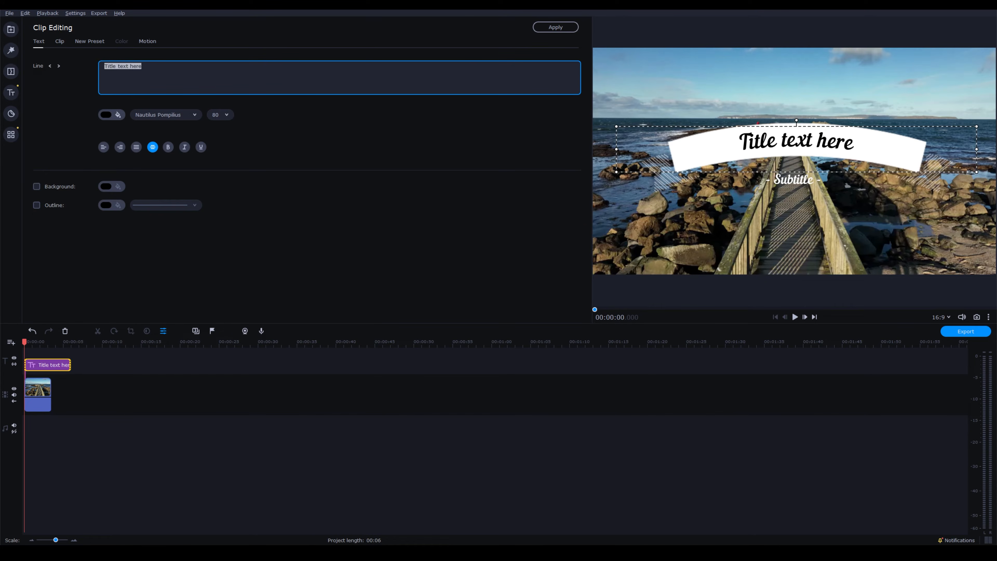
pyautogui.write('MOV')
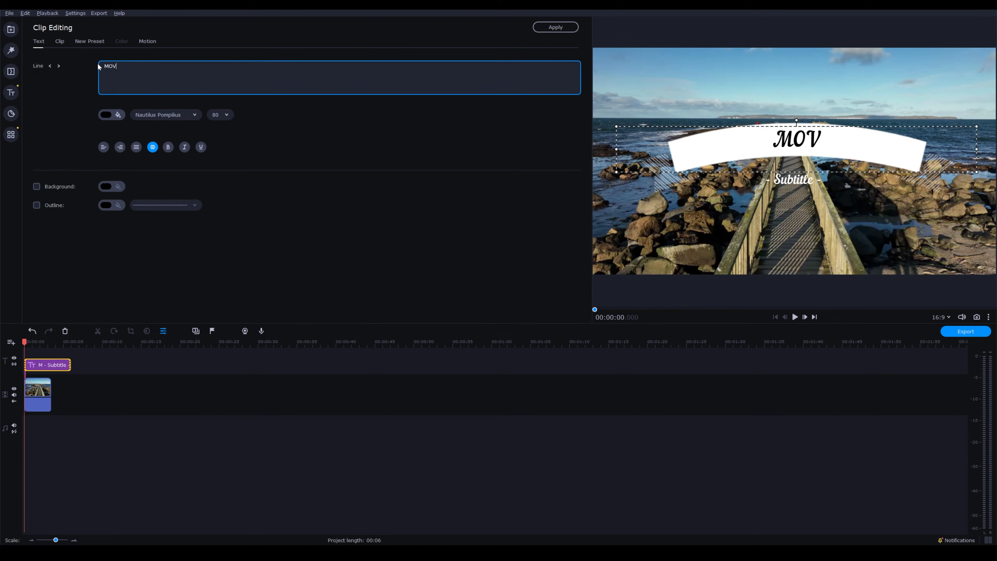
# Step: Format the MOVAVI title text in the Gagalin font, dark grey, at size 100
pyautogui.click(165, 114)
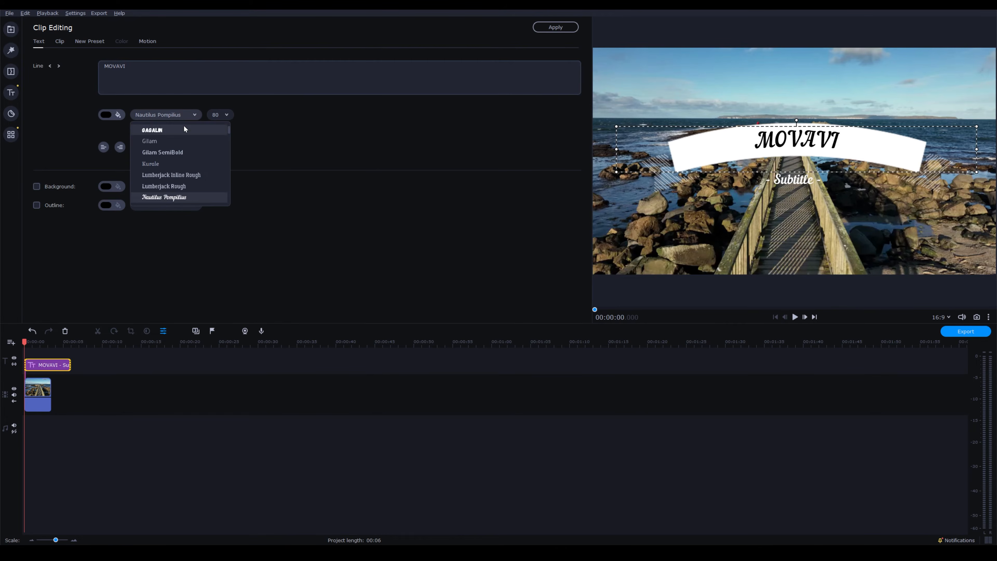
pyautogui.click(184, 125)
pyautogui.click(108, 111)
pyautogui.click(257, 146)
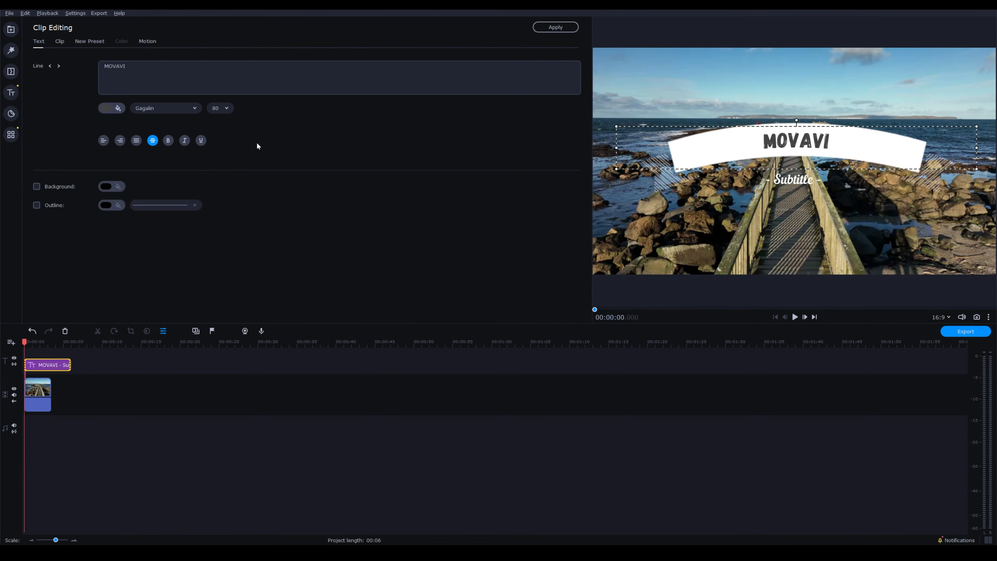
pyautogui.click(223, 196)
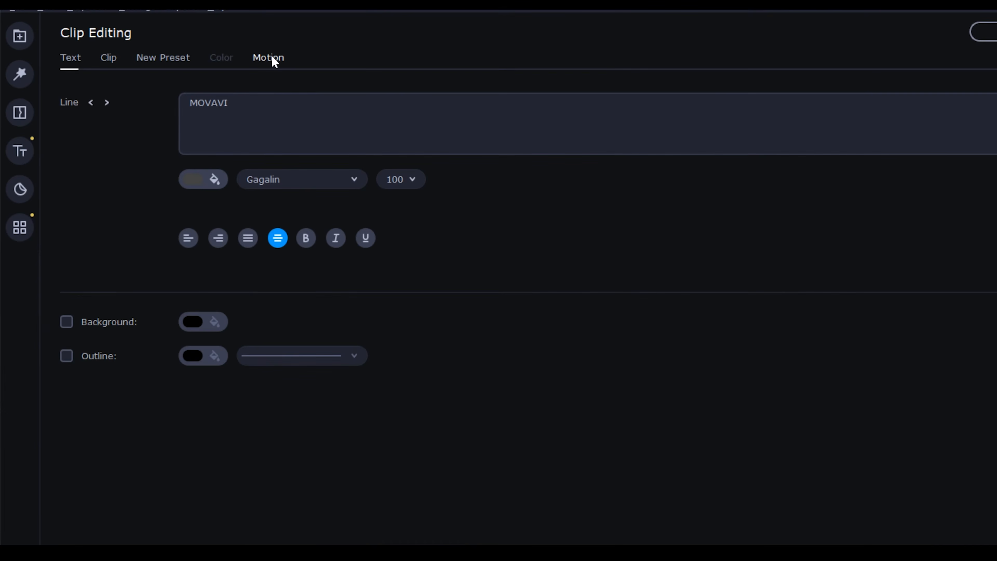
# Step: Position the motion tracking frame over the pier walkway and track it in Quick mode for the title
pyautogui.click(149, 40)
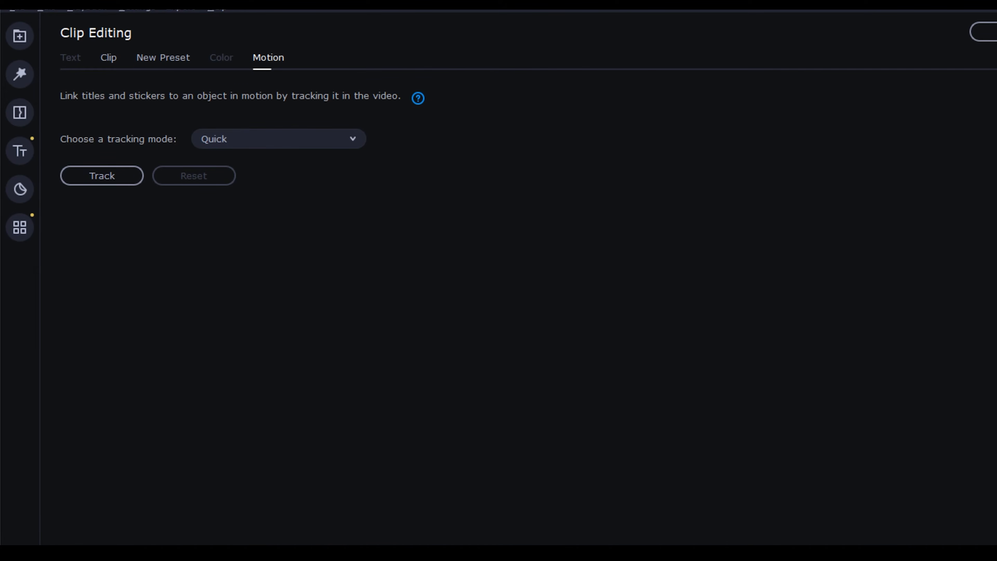
pyautogui.moveTo(635, 387); pyautogui.dragTo(574, 336)
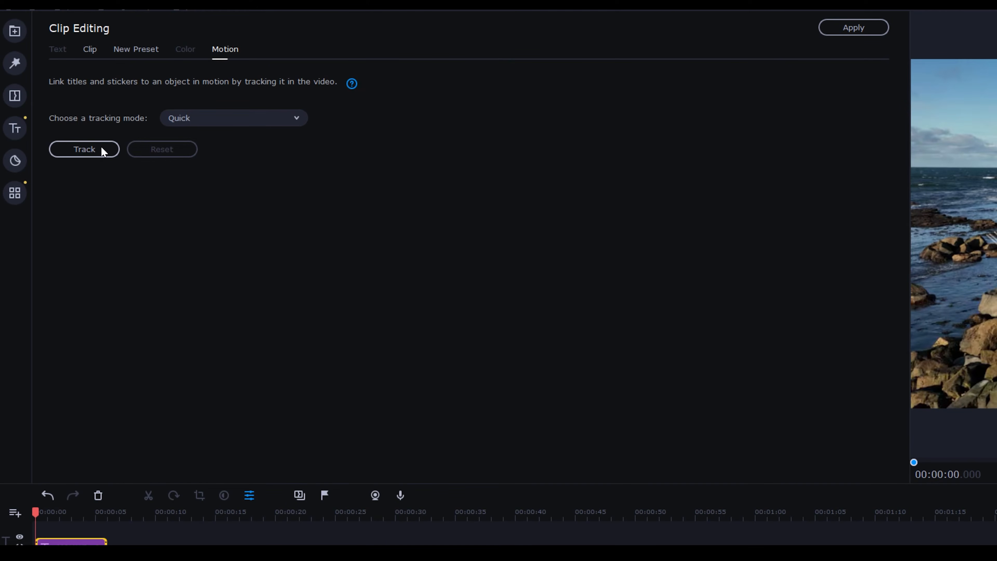
pyautogui.click(102, 147)
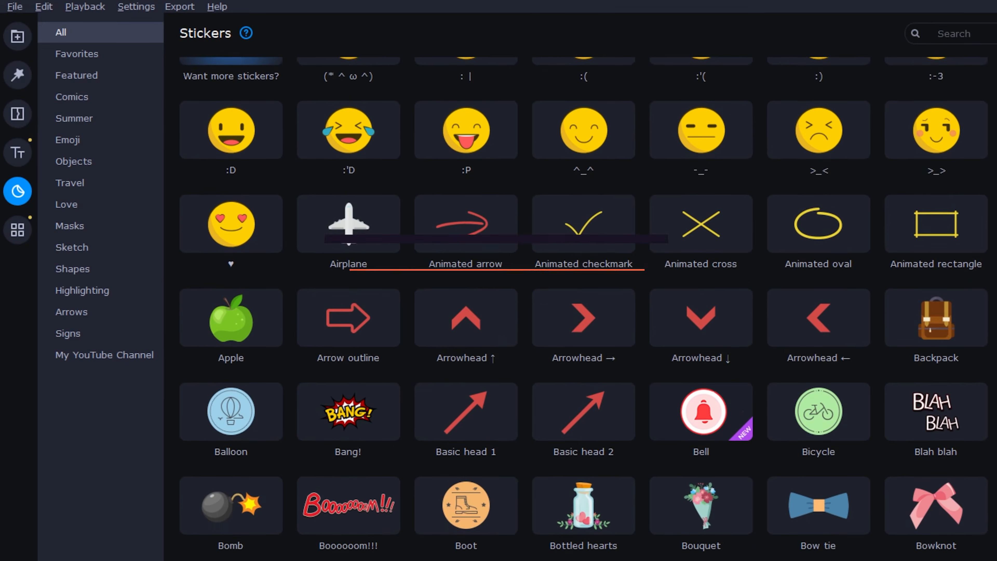
# Step: Find the red basic arrow sticker and place it on the title track at the start of the pier clip
pyautogui.scroll(-8, 584, 307)
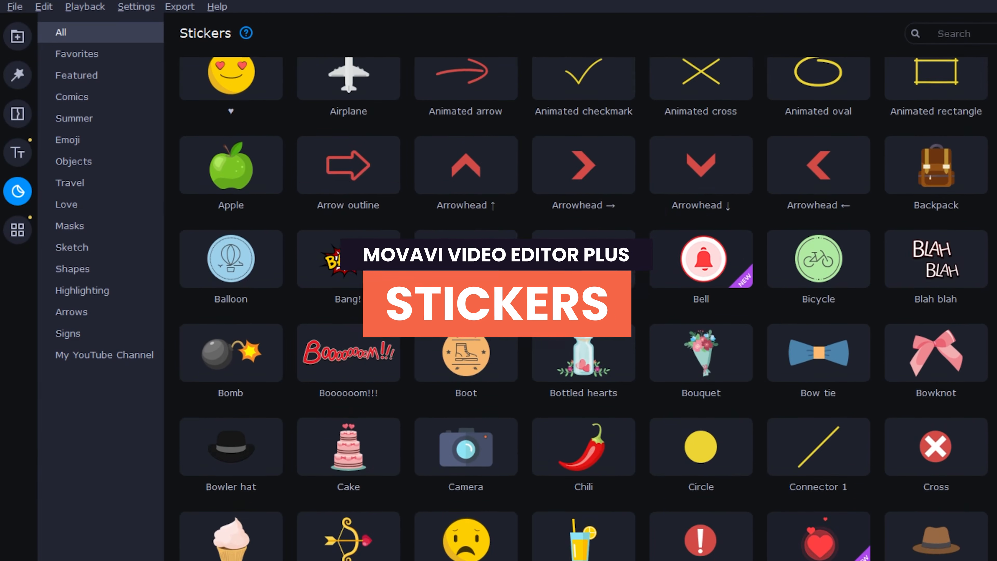
pyautogui.scroll(-10, 584, 307)
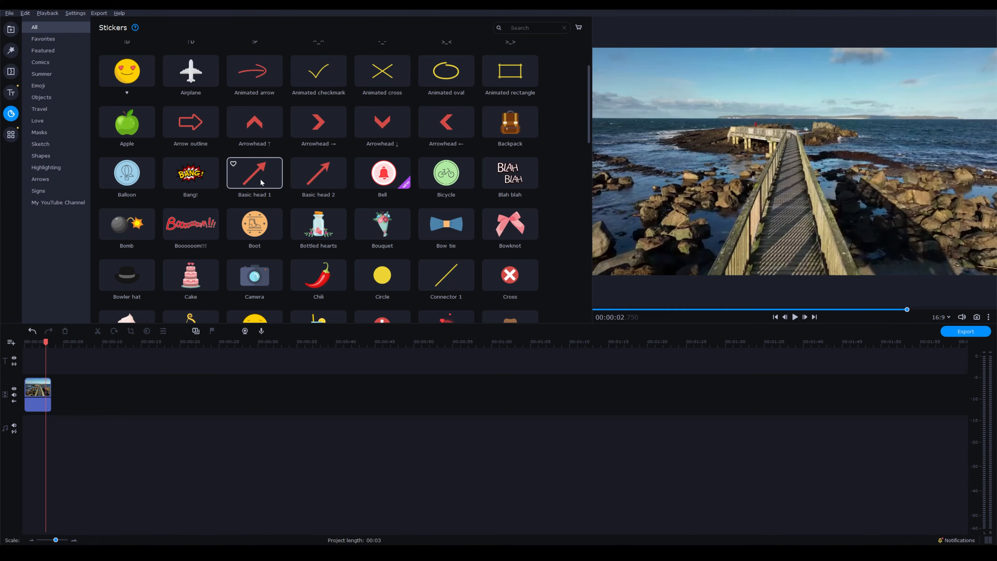
pyautogui.moveTo(162, 203); pyautogui.dragTo(34, 363)
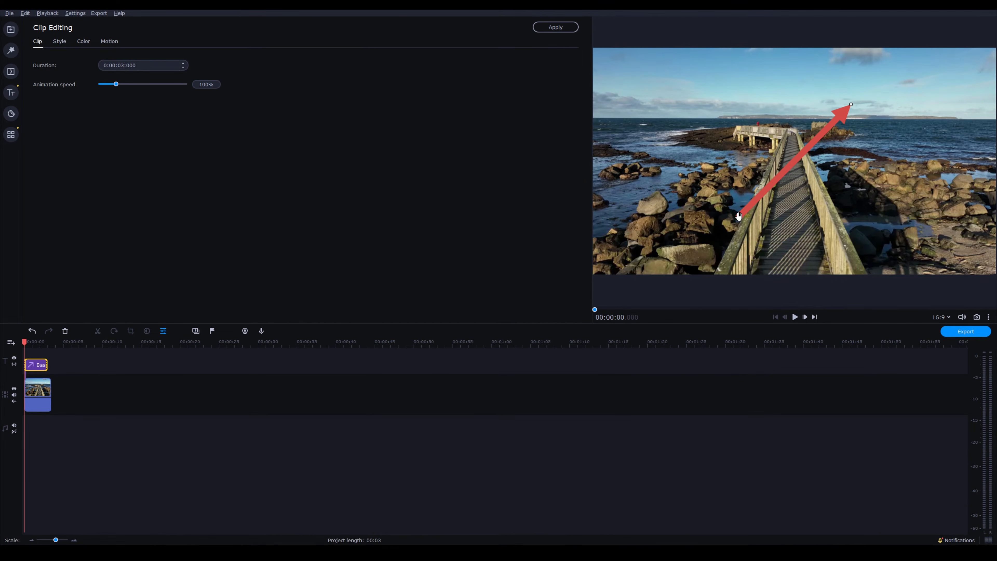